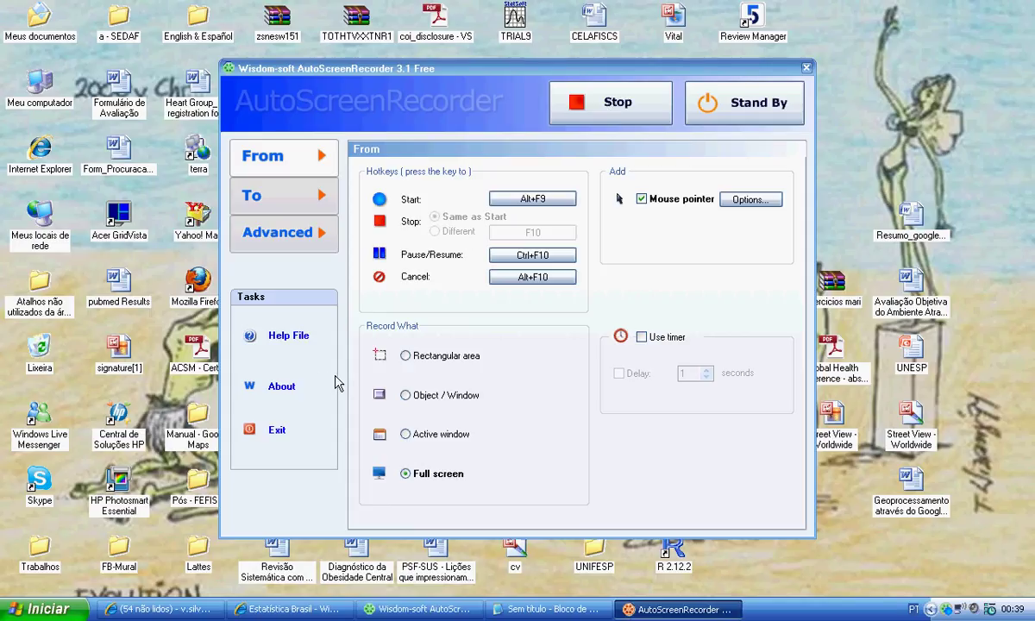
- Launch R 2.12.2 from the Iniciar menu
click(37, 608)
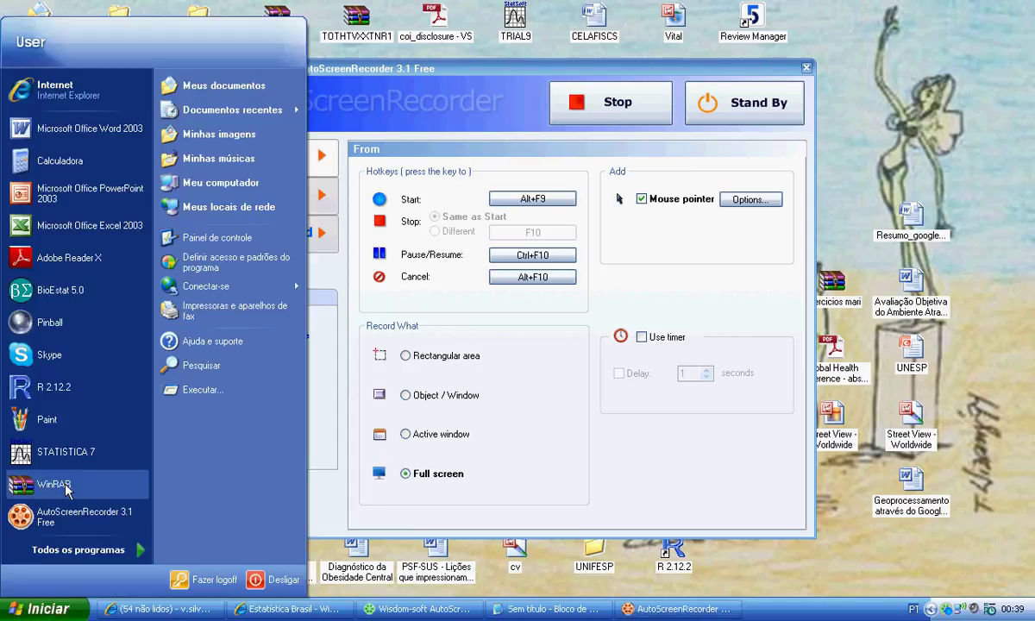
click(79, 399)
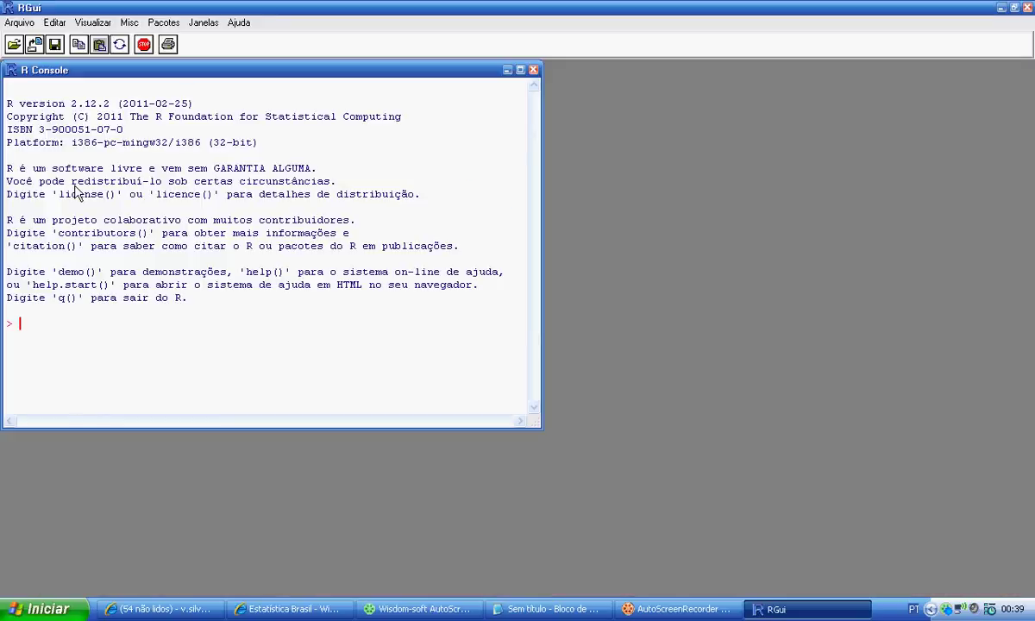
- Create a new script via Arquivo > Novo script and tile it beside the console
click(20, 23)
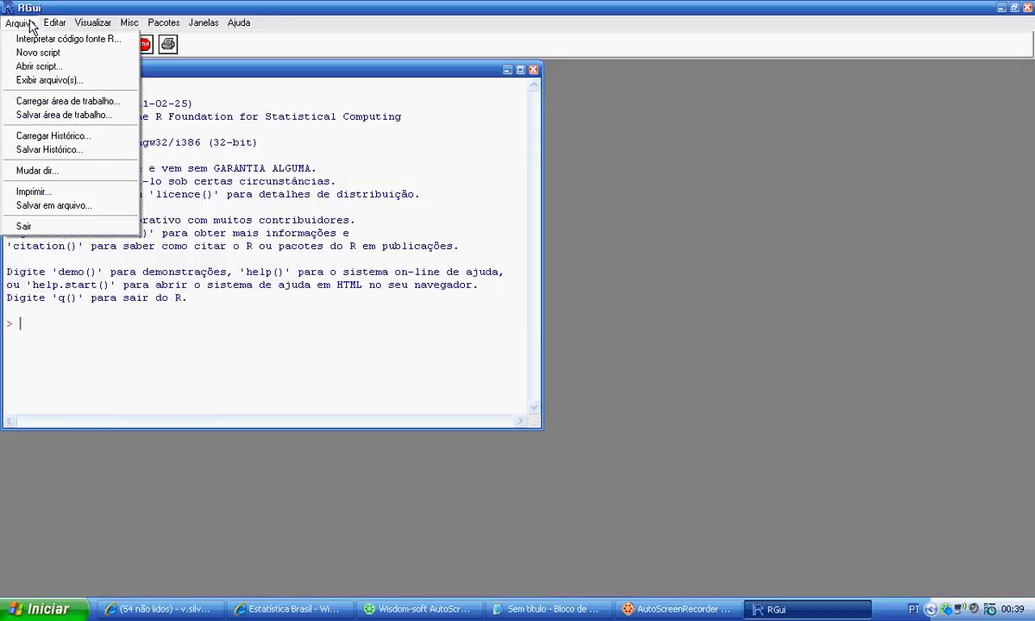
click(33, 53)
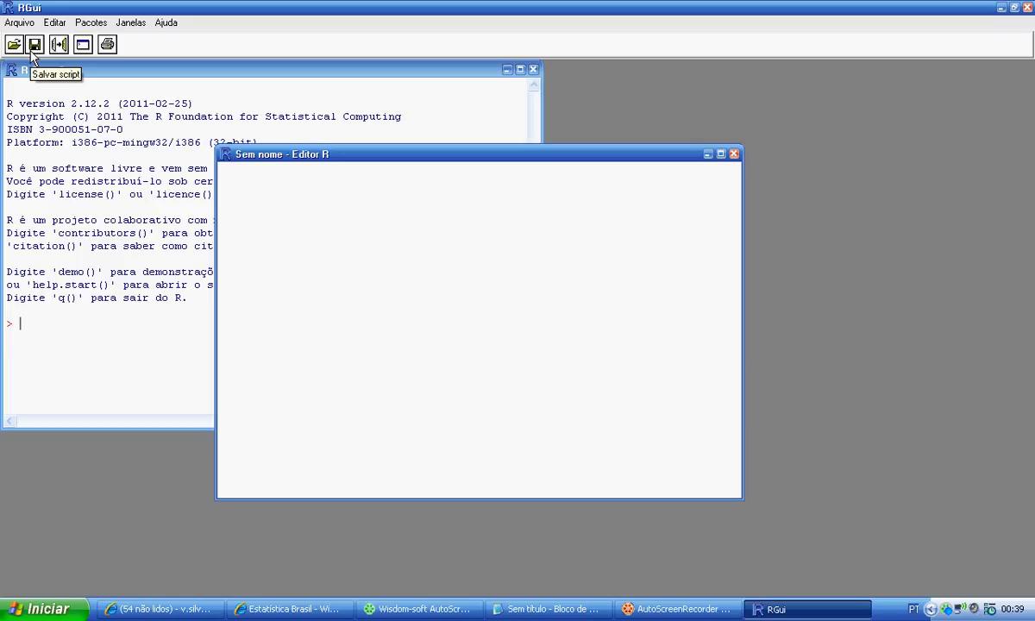
click(131, 25)
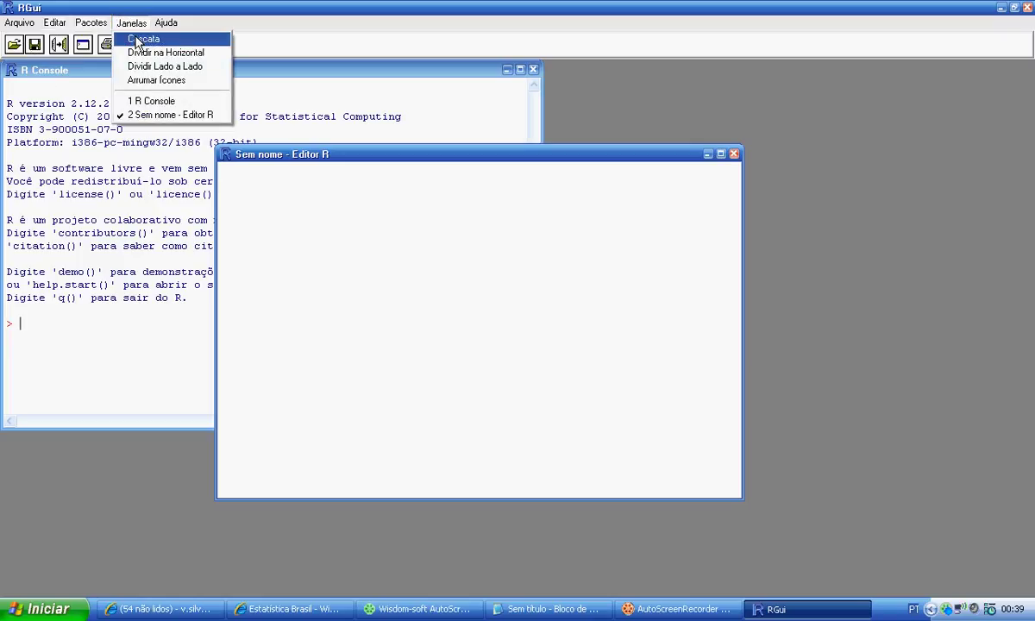
click(137, 68)
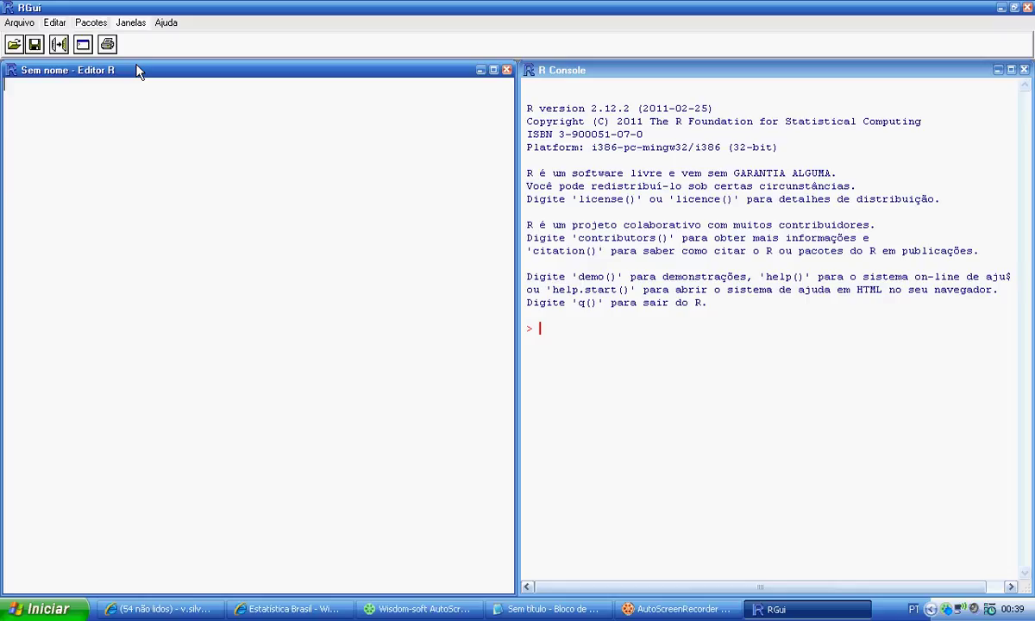
- Paste the bottler regression script, clear the console, and select the data-entry lines
key(ctrl+v)
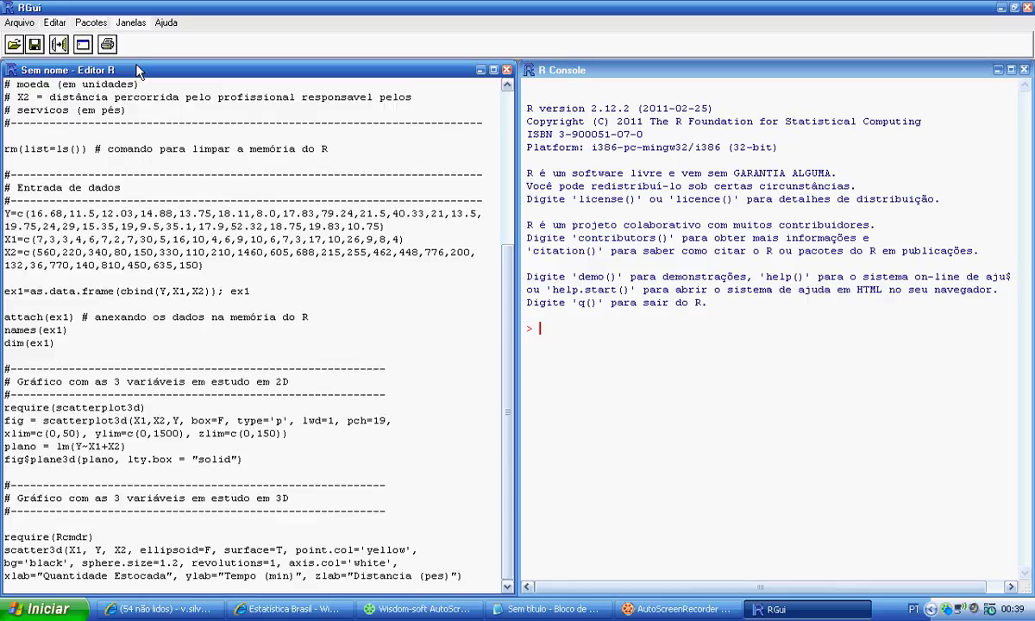
key(ctrl+l)
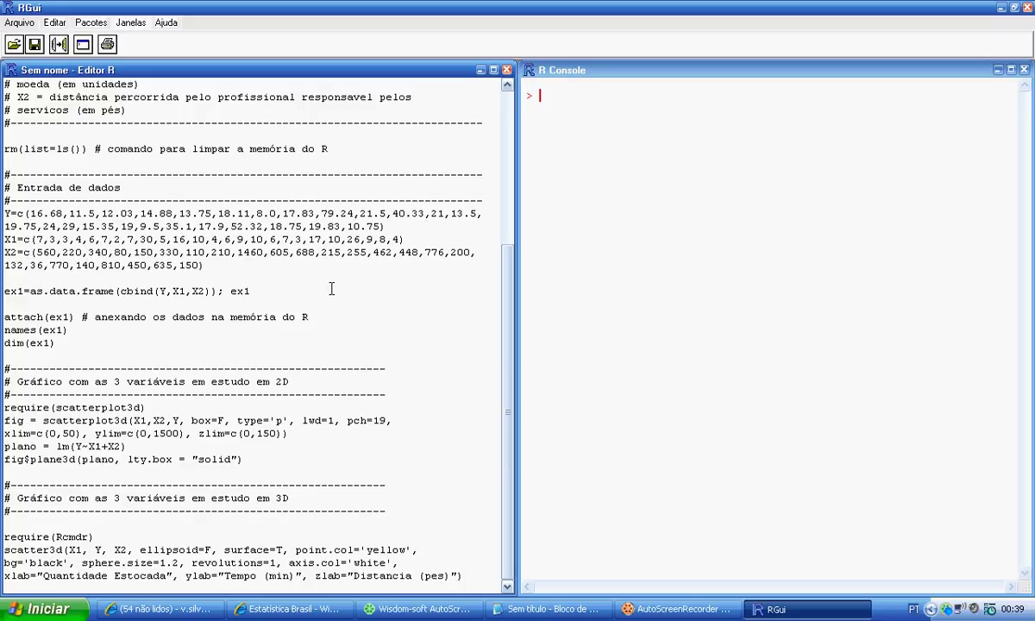
drag(508, 370, 509, 195)
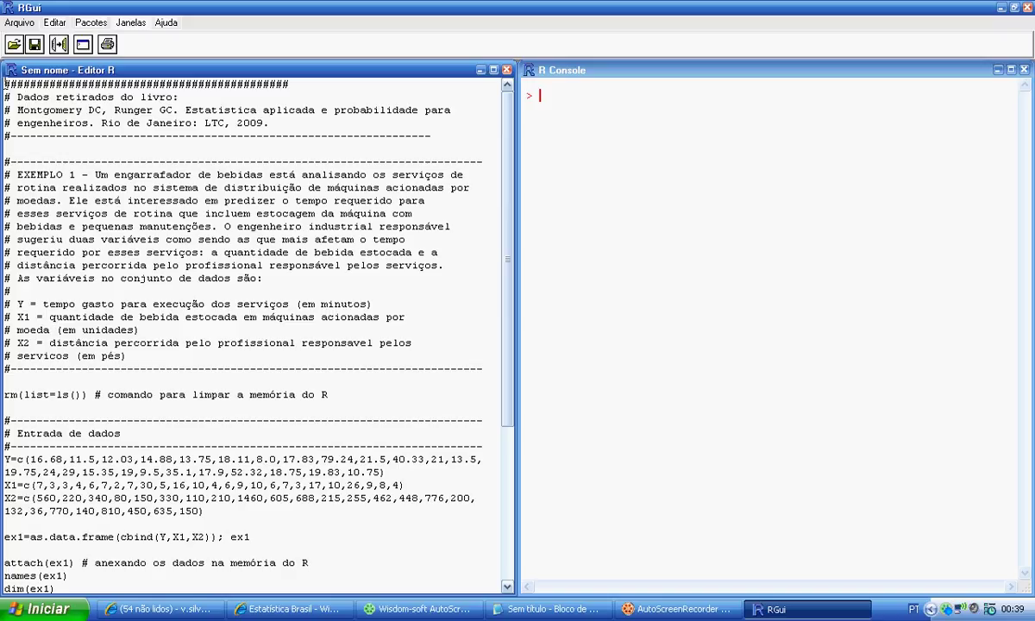
mouse_move(6, 84)
mouse_down()
mouse_move(65, 484)
mouse_move(61, 589)
mouse_move(80, 599)
mouse_up()
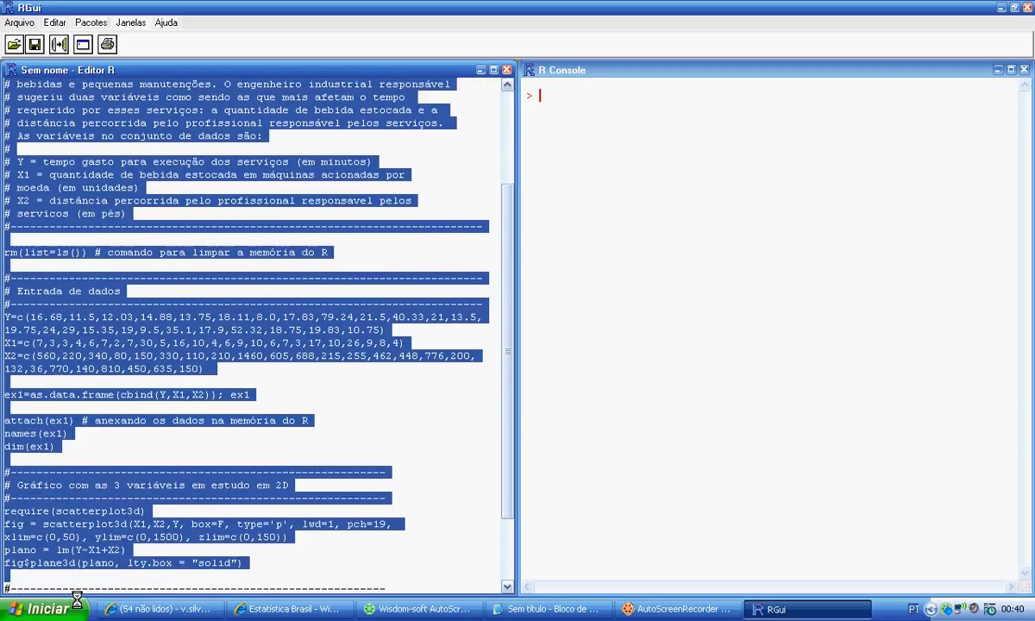
mouse_move(79, 599)
mouse_down()
mouse_move(70, 608)
mouse_move(195, 445)
mouse_move(255, 459)
mouse_up()
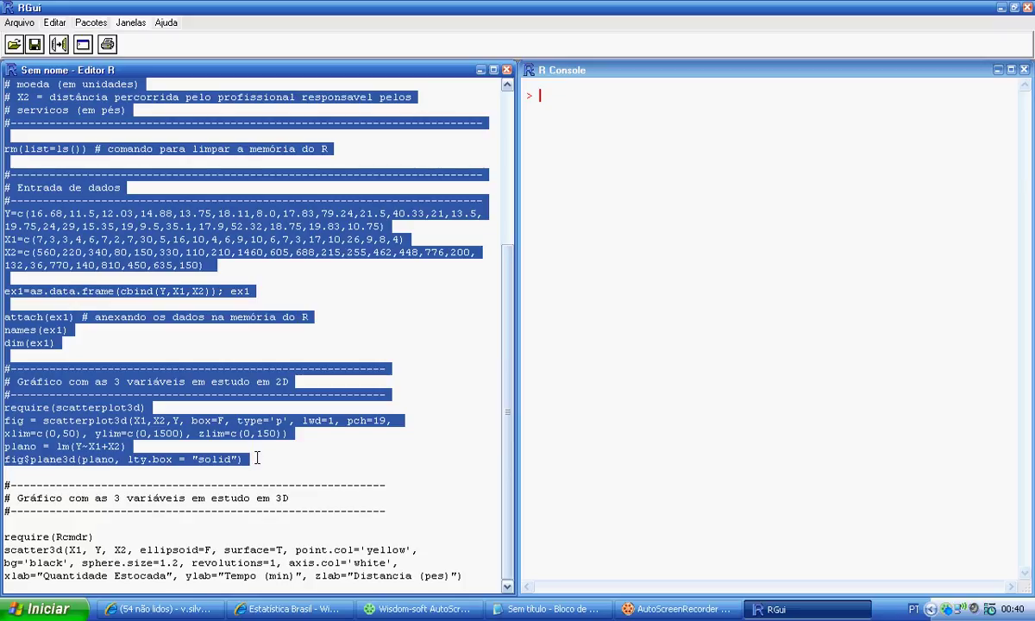
- Run the 2D scatterplot3d lines and tile plot, script and console with Dividir Lado a Lado
key(ctrl+r)
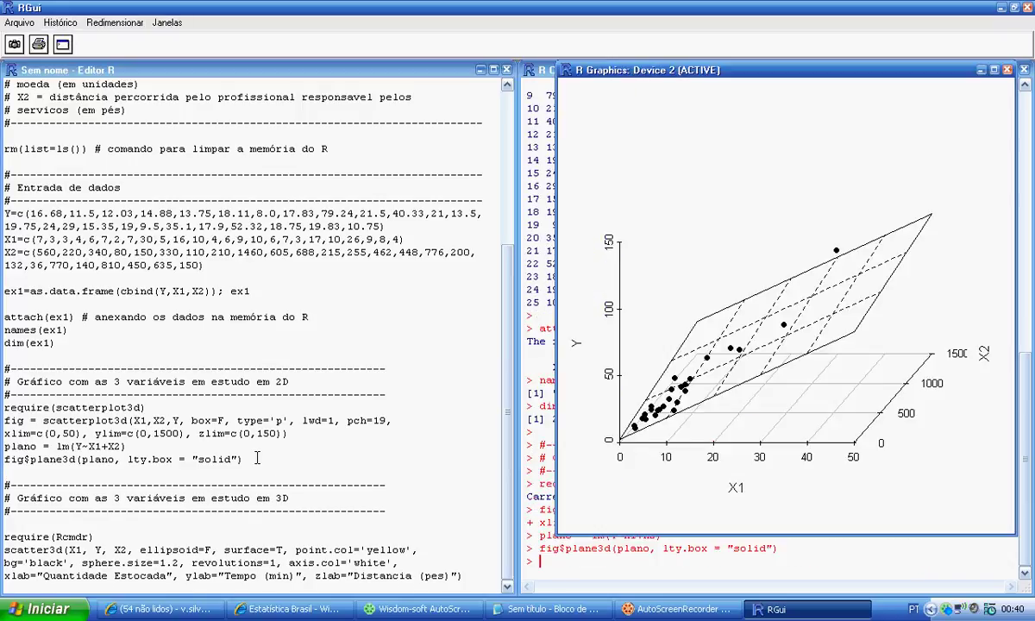
click(166, 22)
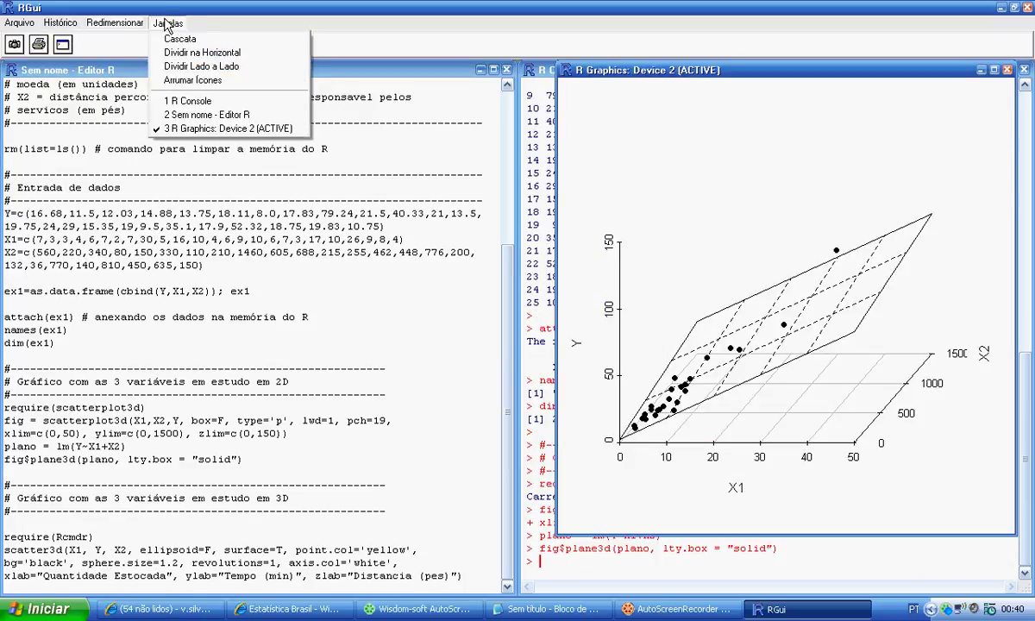
click(182, 67)
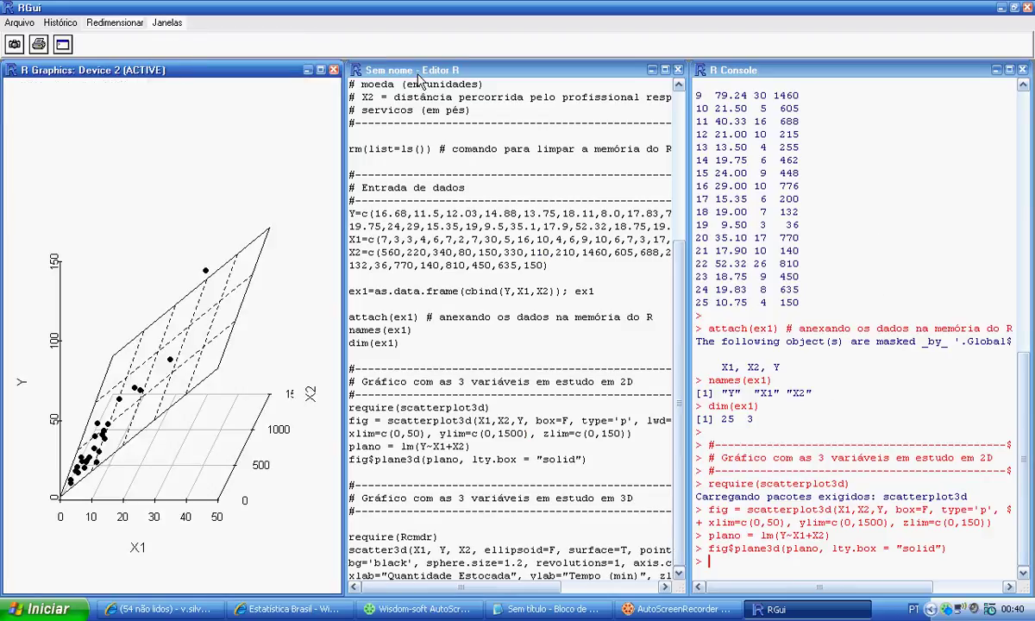
click(420, 77)
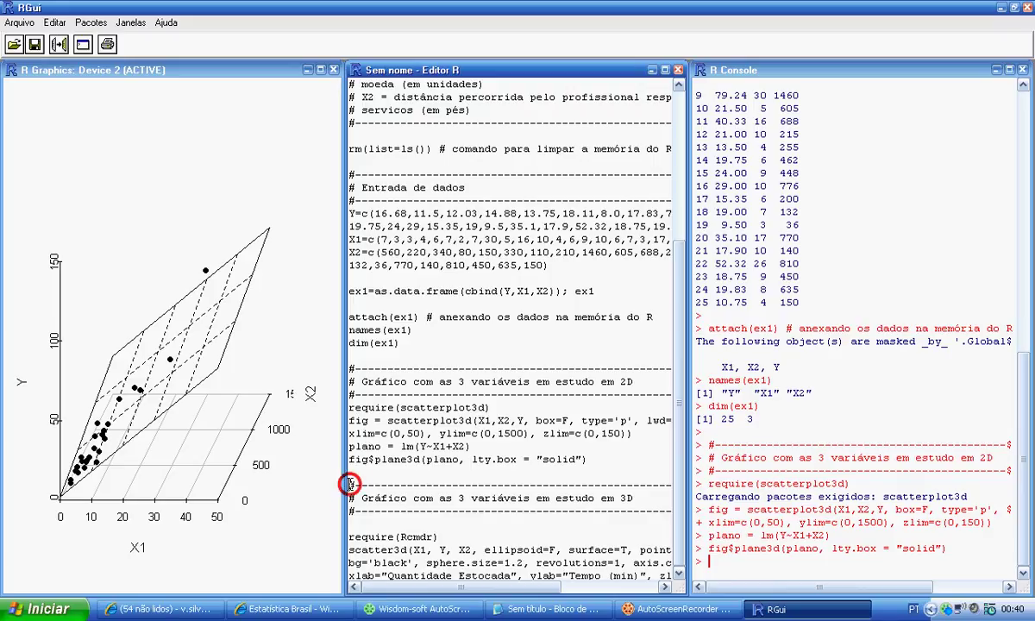
mouse_move(350, 484)
mouse_down()
mouse_move(515, 562)
mouse_move(700, 569)
mouse_up()
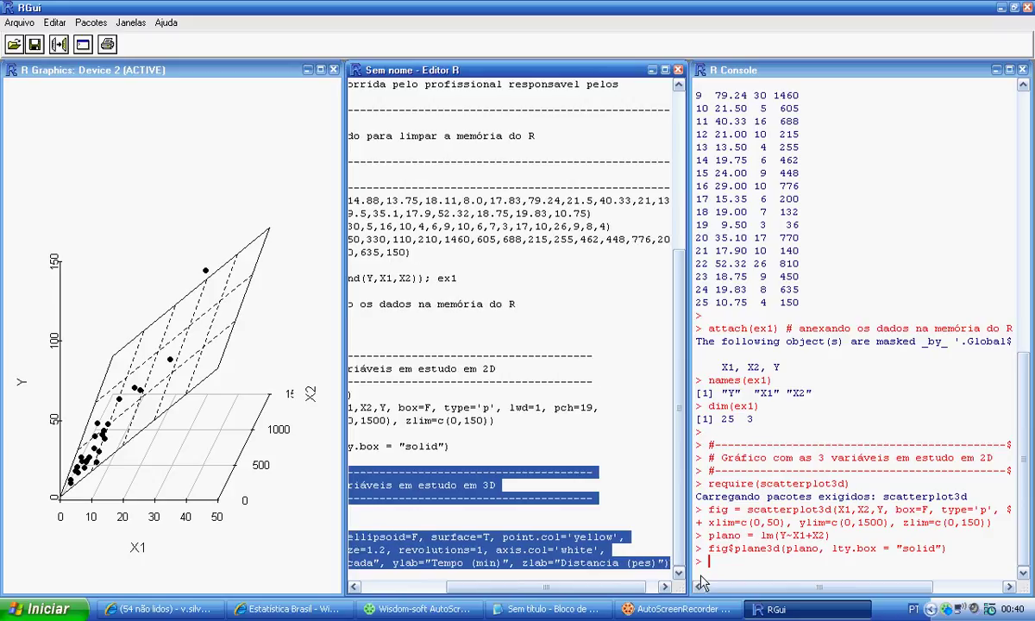
- Run the selected 3D section, loading R Commander via require(Rcmdr)
key(ctrl+r)
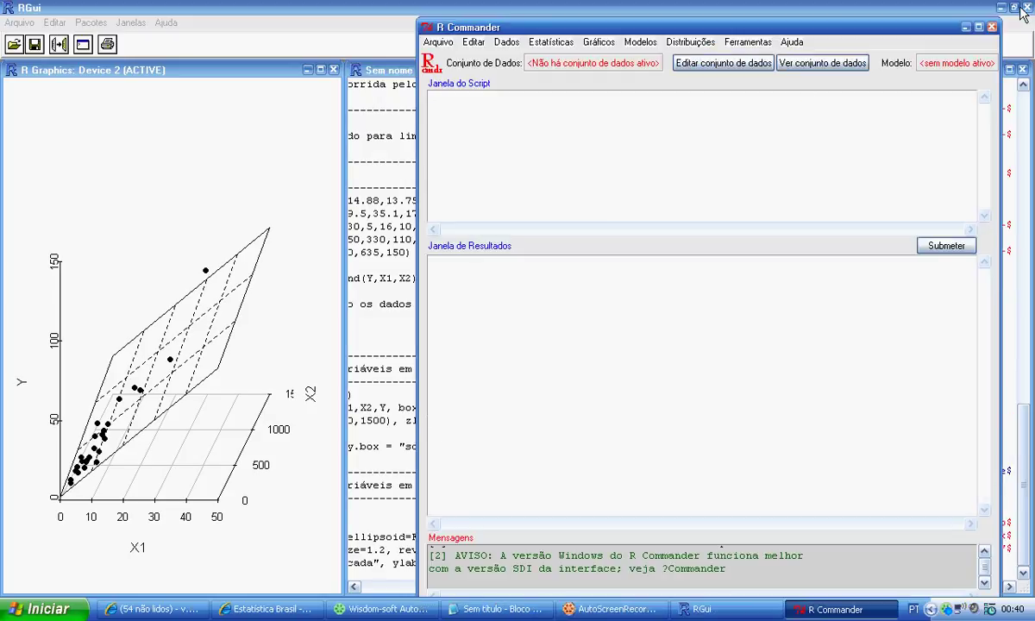
- Minimize the R Commander window to reveal the RGL 3D scatter
click(965, 27)
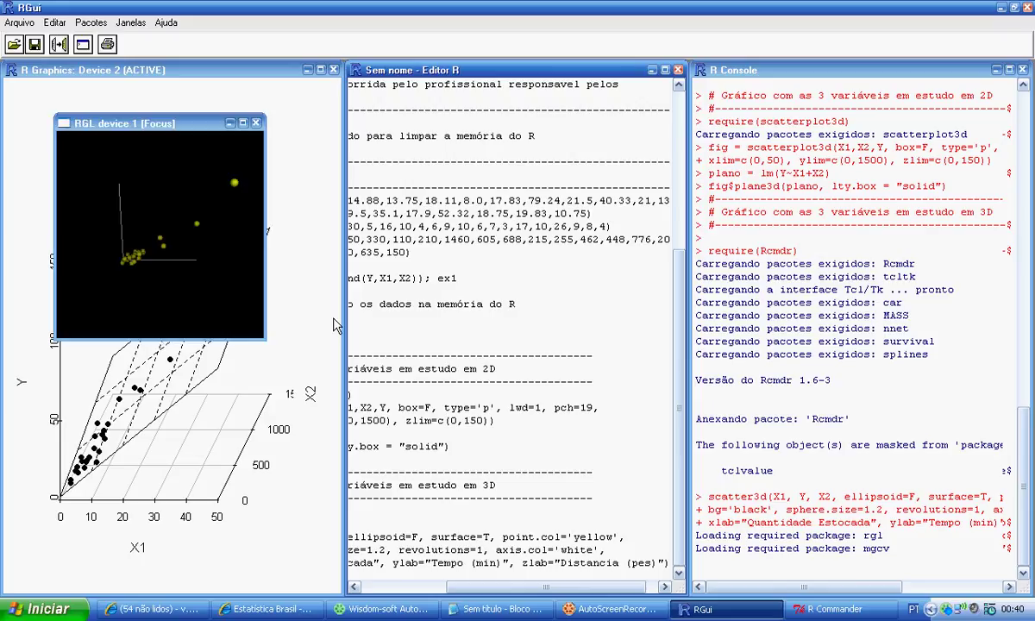
- Maximize RGL device 1 and switch to another program with Alt+Tab
click(243, 125)
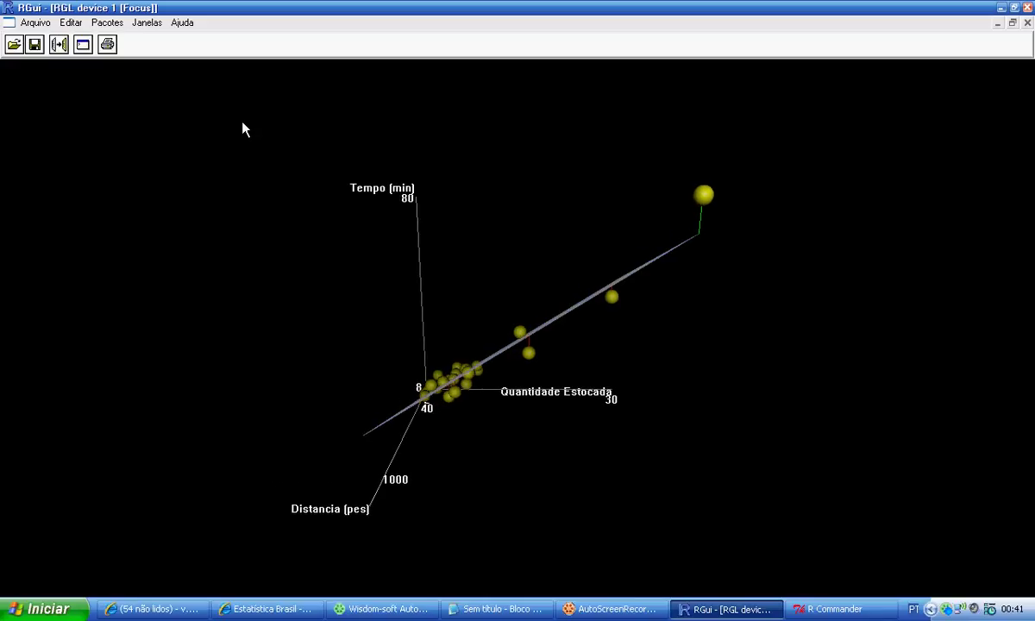
key(alt+Tab)
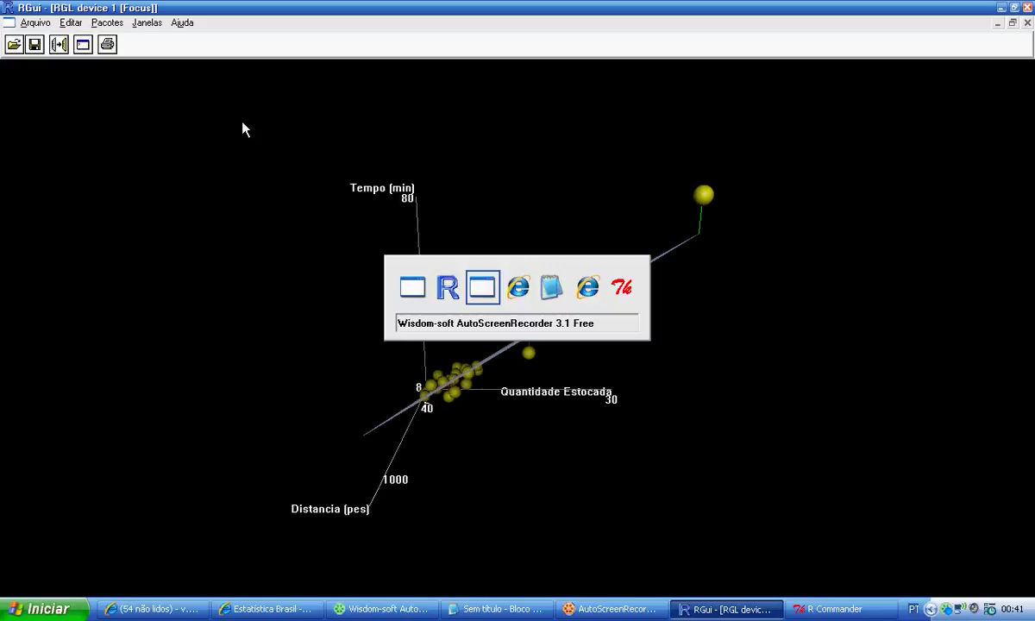